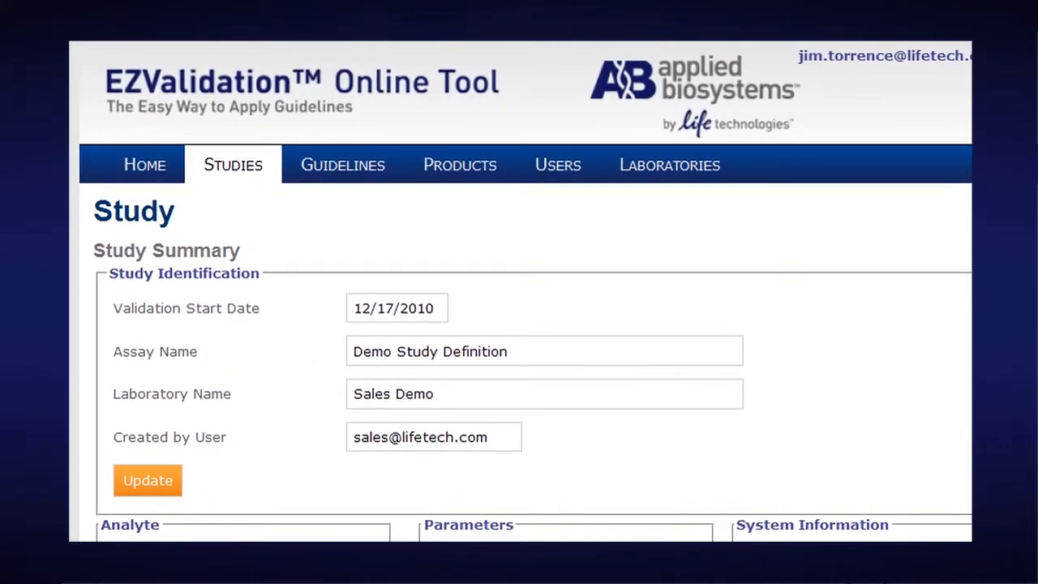
# Step: Change the ValiQuant HIV-1 RNA Quantification Panel's expiration date to 9/29/2011 and save the row
pyautogui.scroll(-8, 519, 324)
pyautogui.scroll(-2, 519, 325)
pyautogui.scroll(1, 807, 188)
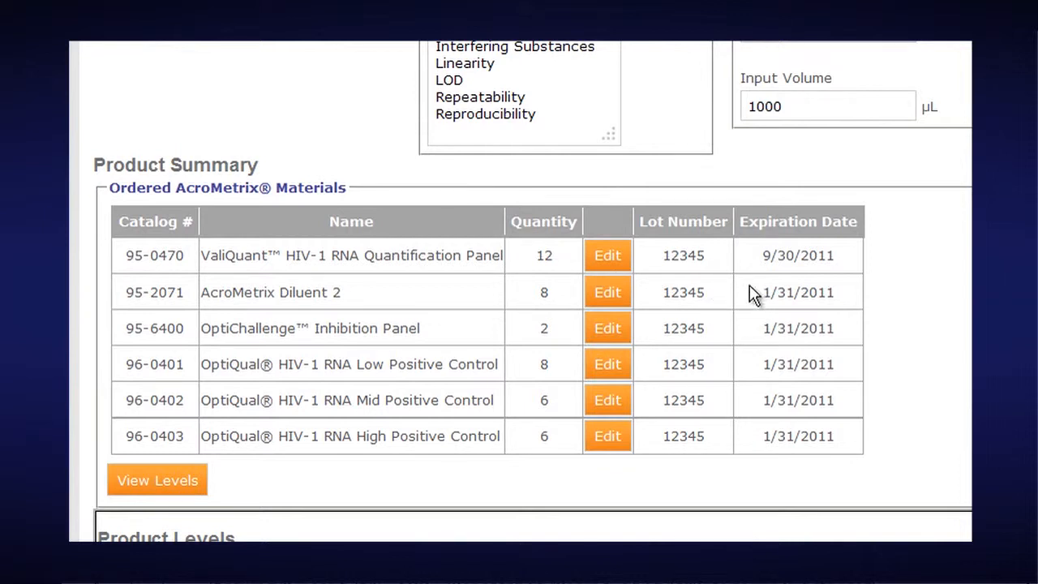
pyautogui.click(610, 253)
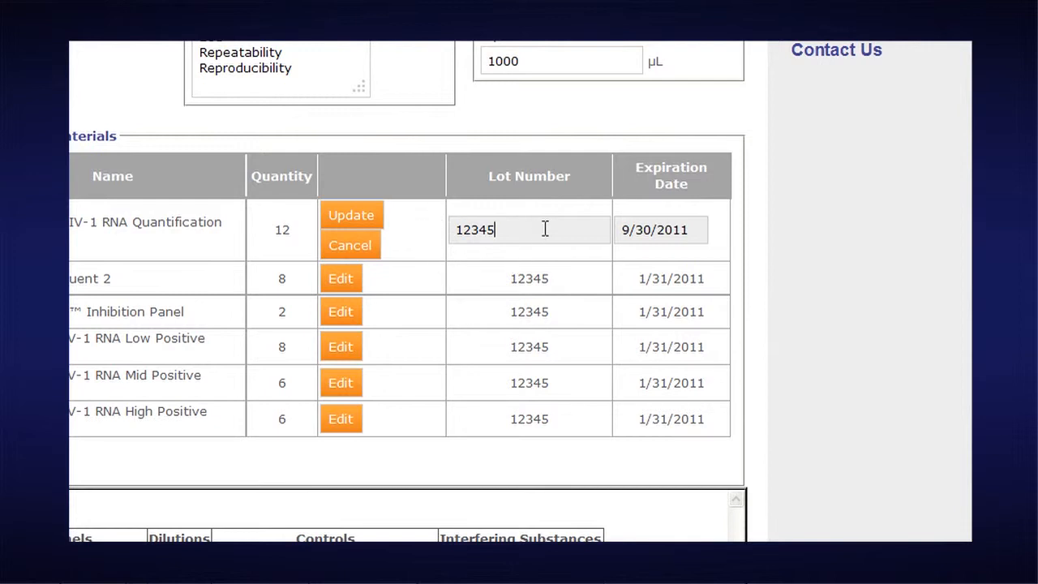
pyautogui.moveTo(544, 228); pyautogui.dragTo(439, 228)
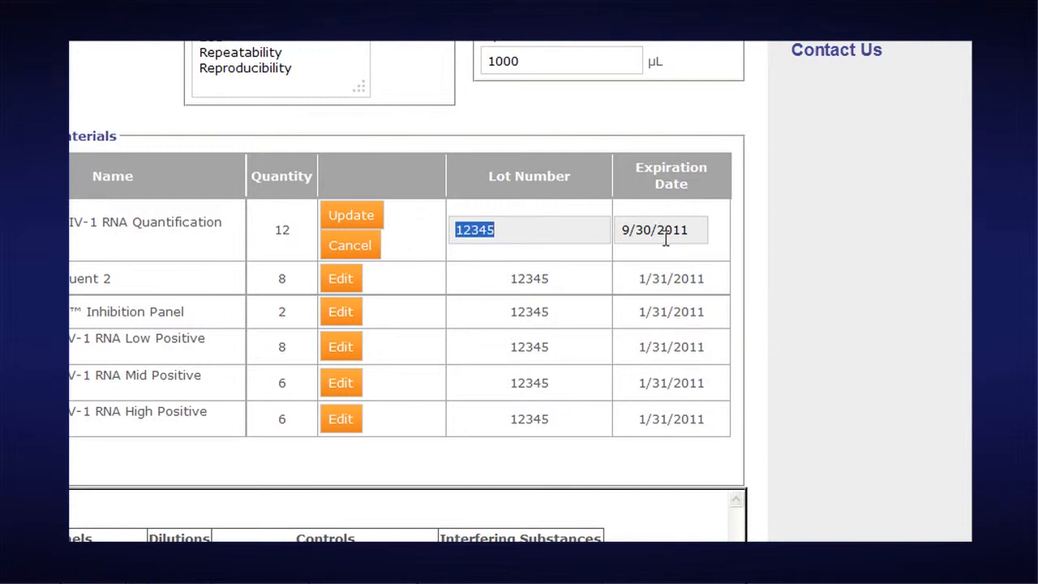
pyautogui.moveTo(687, 228); pyautogui.dragTo(617, 228)
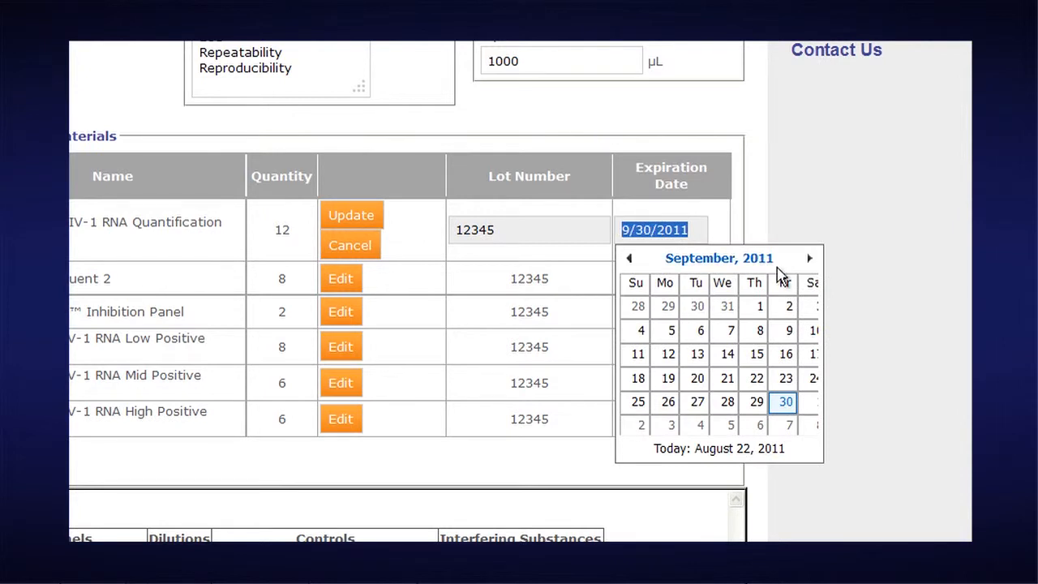
pyautogui.click(757, 403)
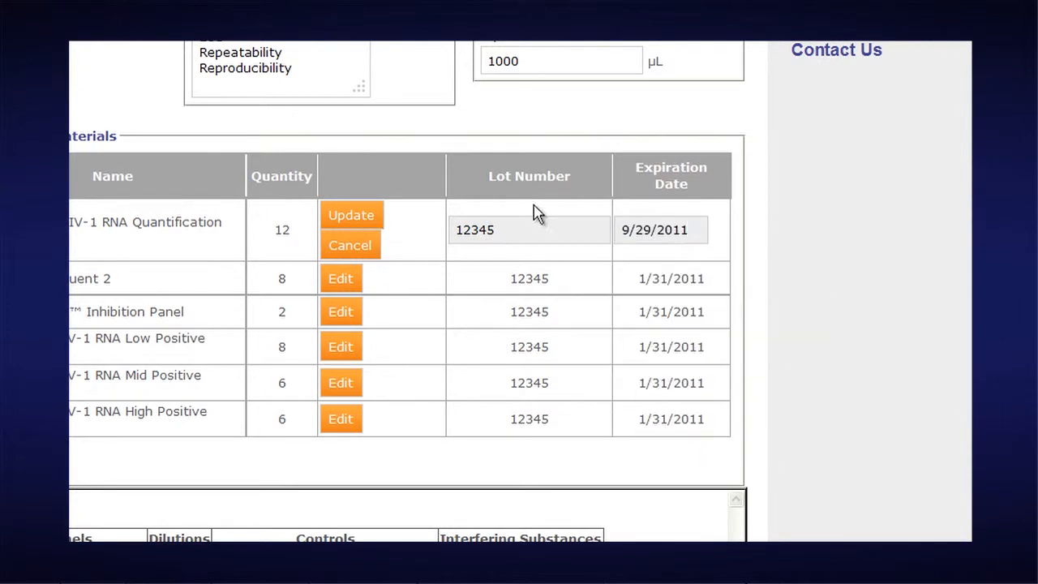
pyautogui.click(362, 224)
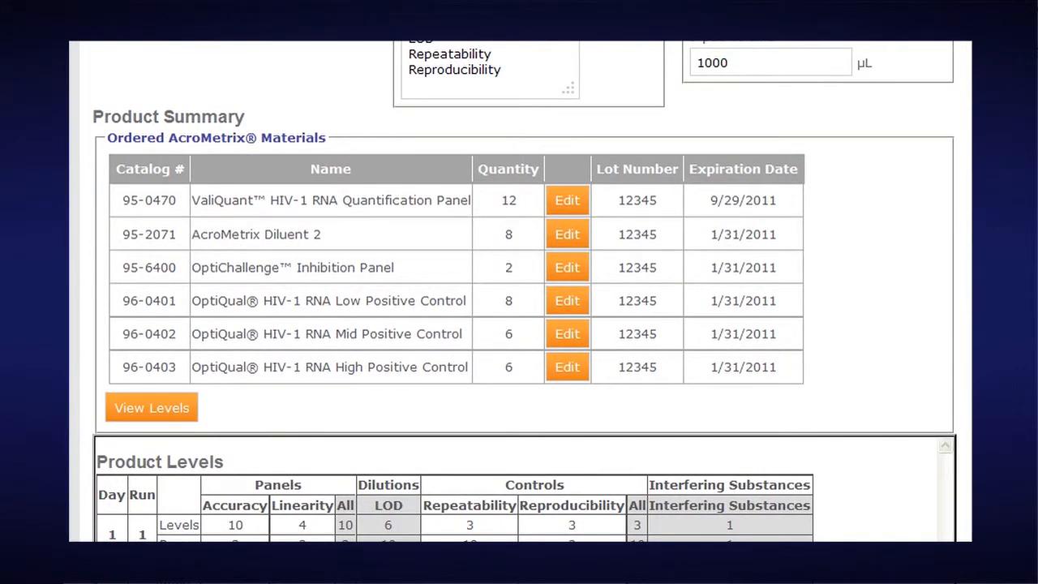
# Step: Add an operator named 'new lab tech' with title 'best tech 2' and the operator's username
pyautogui.scroll(-10, 519, 292)
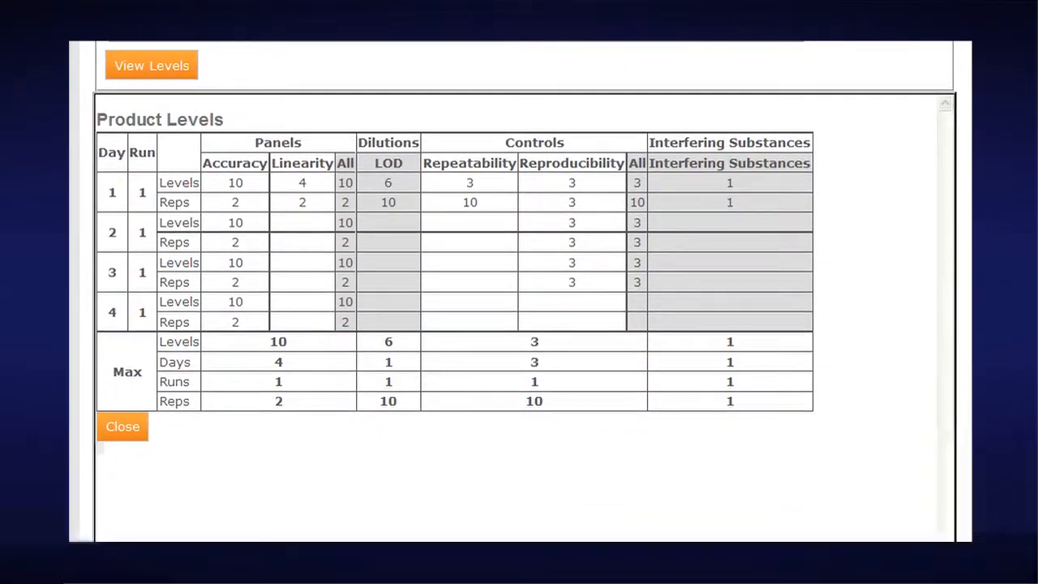
pyautogui.scroll(-10, 524, 292)
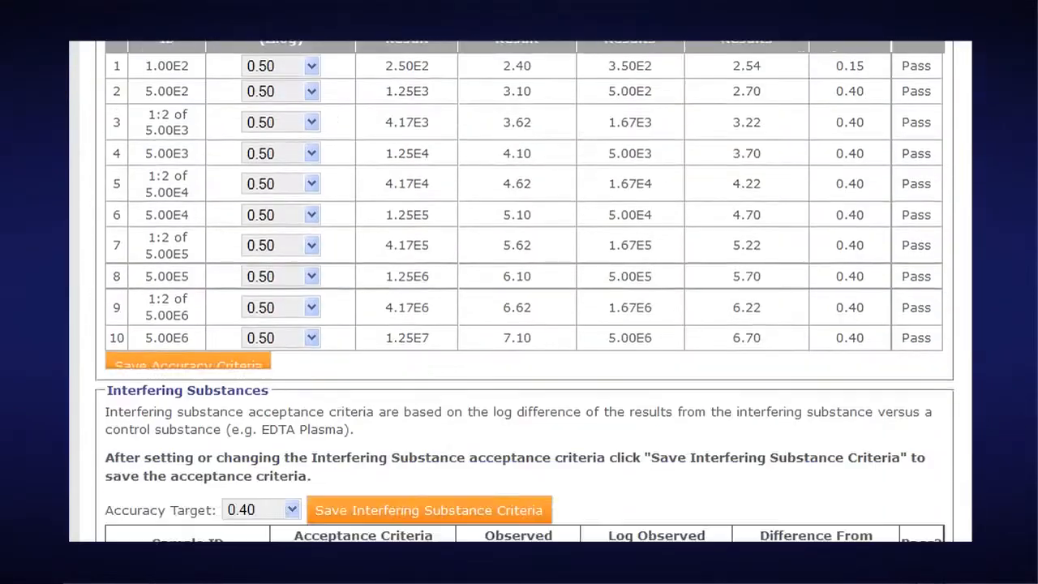
pyautogui.scroll(-10, 525, 292)
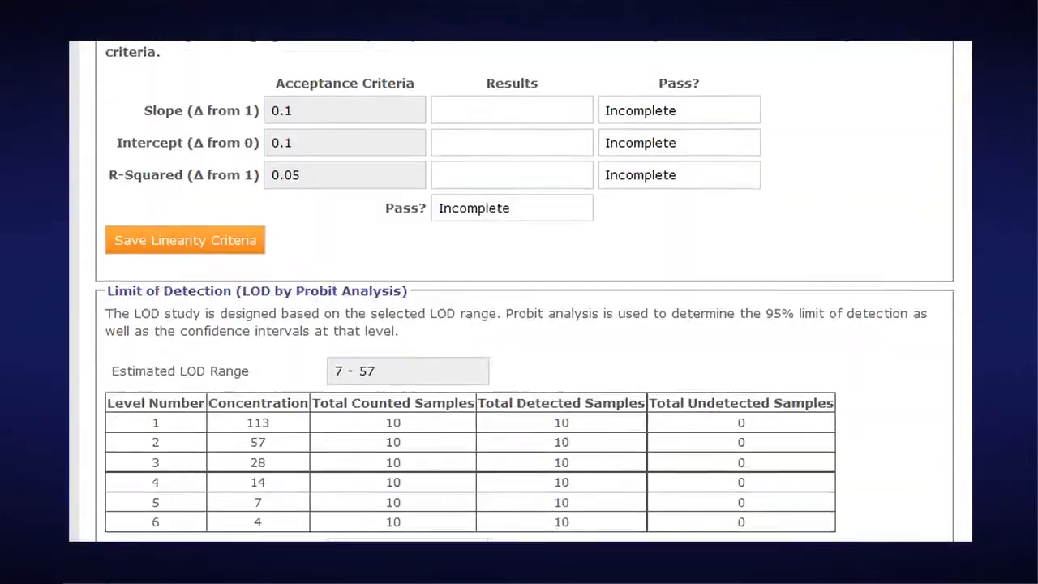
pyautogui.scroll(-5, 525, 291)
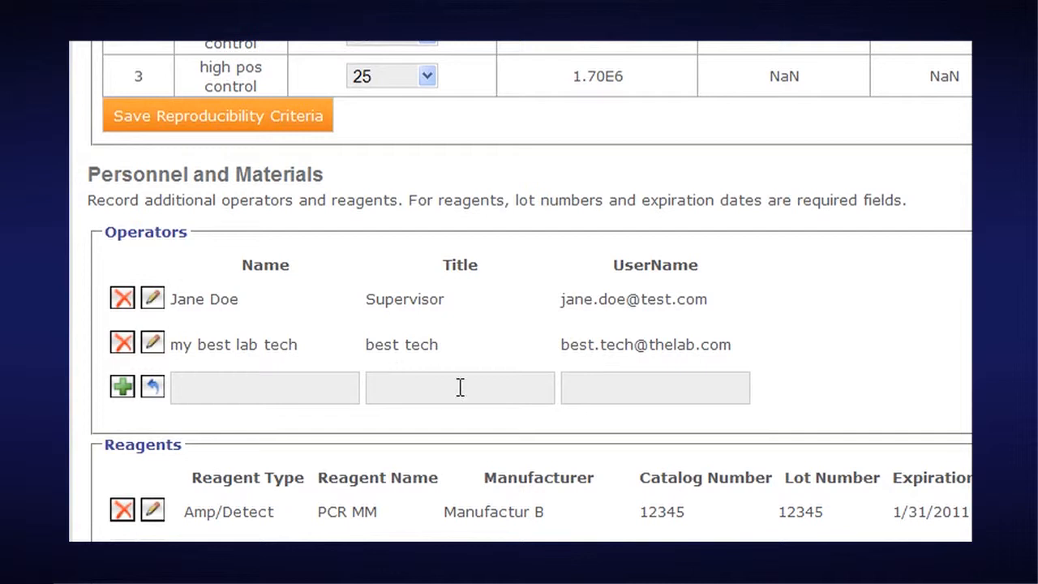
pyautogui.click(208, 388)
pyautogui.write('new labe')
pyautogui.press('BackSpace')
pyautogui.write('tech')
pyautogui.press('Tab')
pyautogui.write('best t')
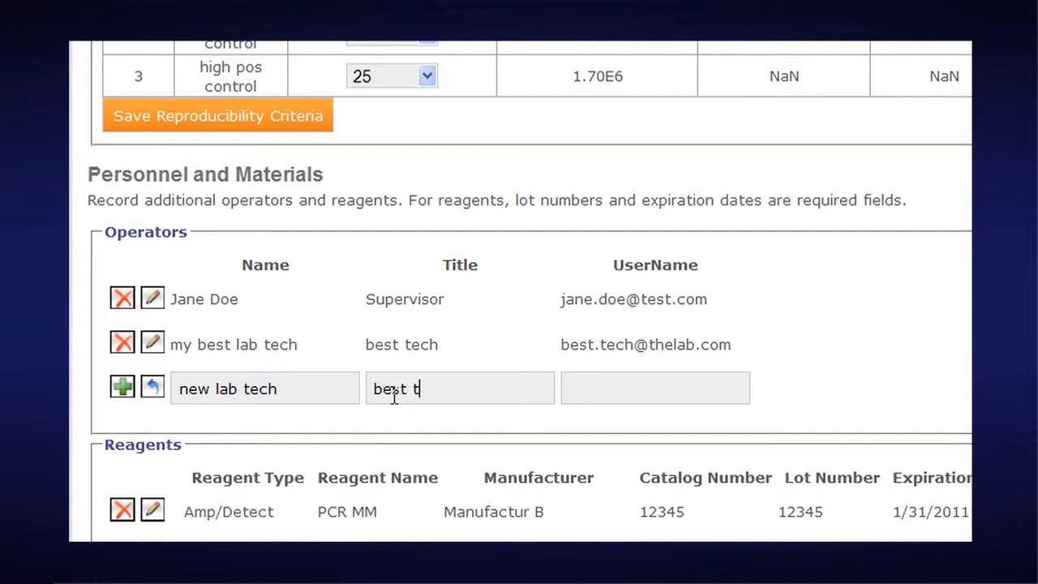
pyautogui.write('ech 2')
pyautogui.press('Tab')
pyautogui.write('user.name@my lab')
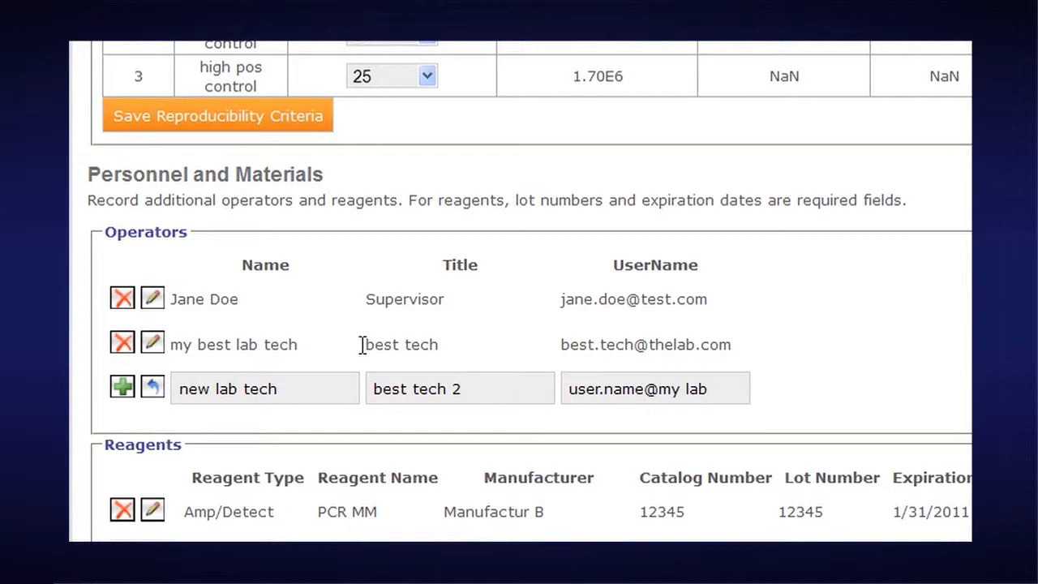
pyautogui.click(123, 387)
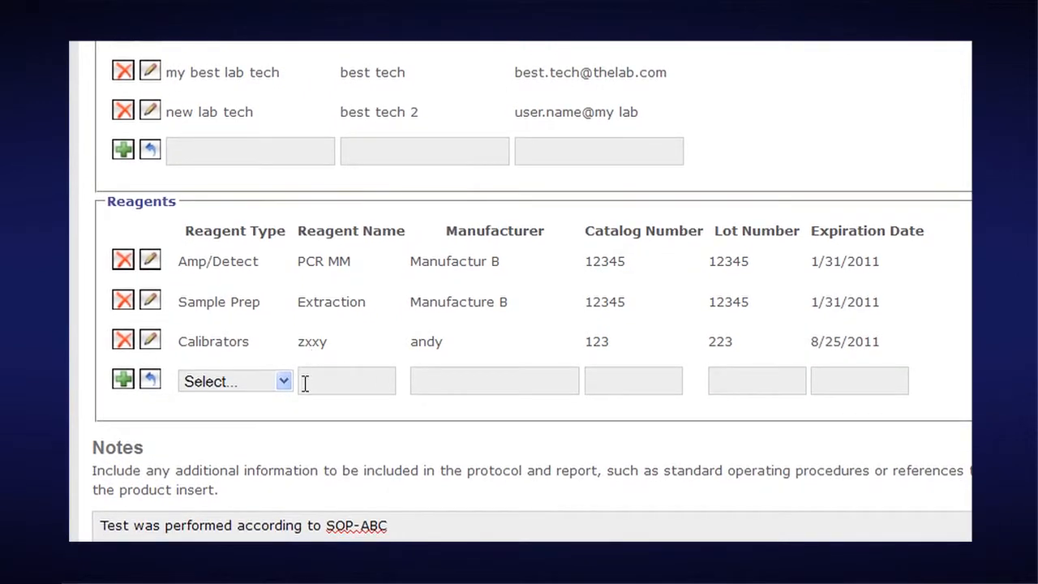
# Step: Set the new reagent row's type to Calibrators and open its expiration date picker without entering a date
pyautogui.click(284, 382)
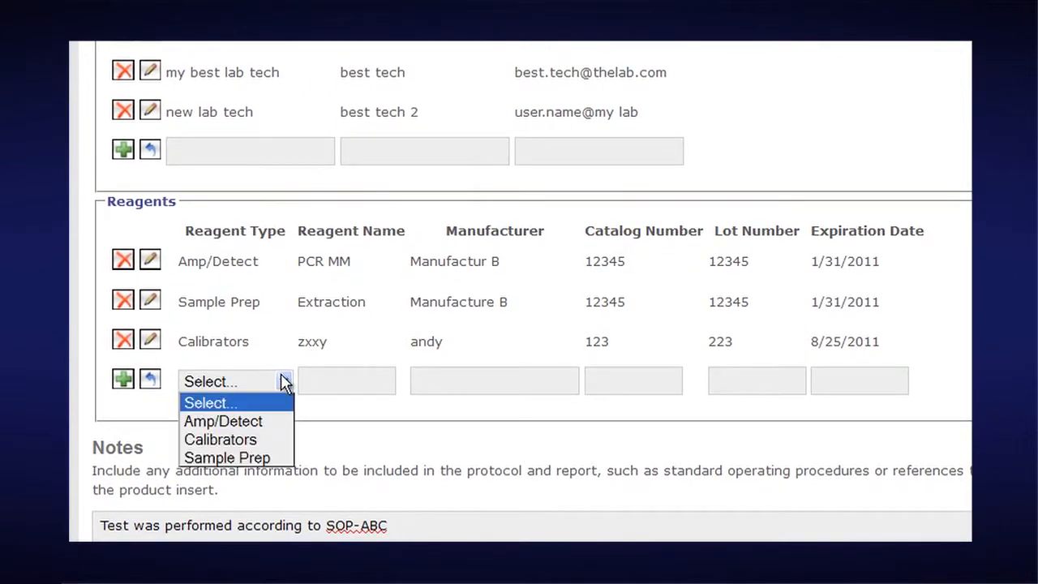
pyautogui.click(250, 442)
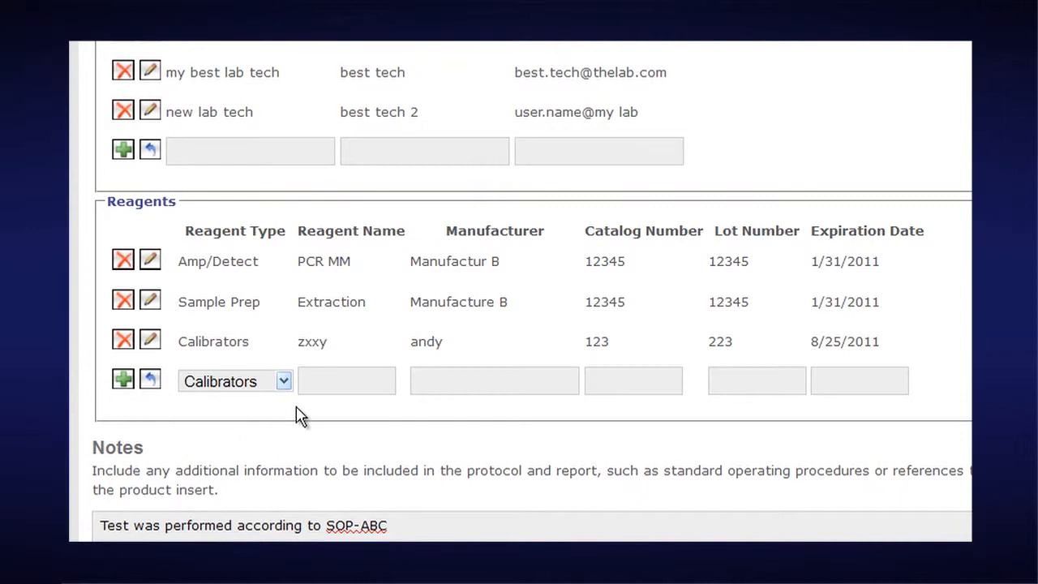
pyautogui.click(336, 382)
pyautogui.click(451, 381)
pyautogui.click(641, 386)
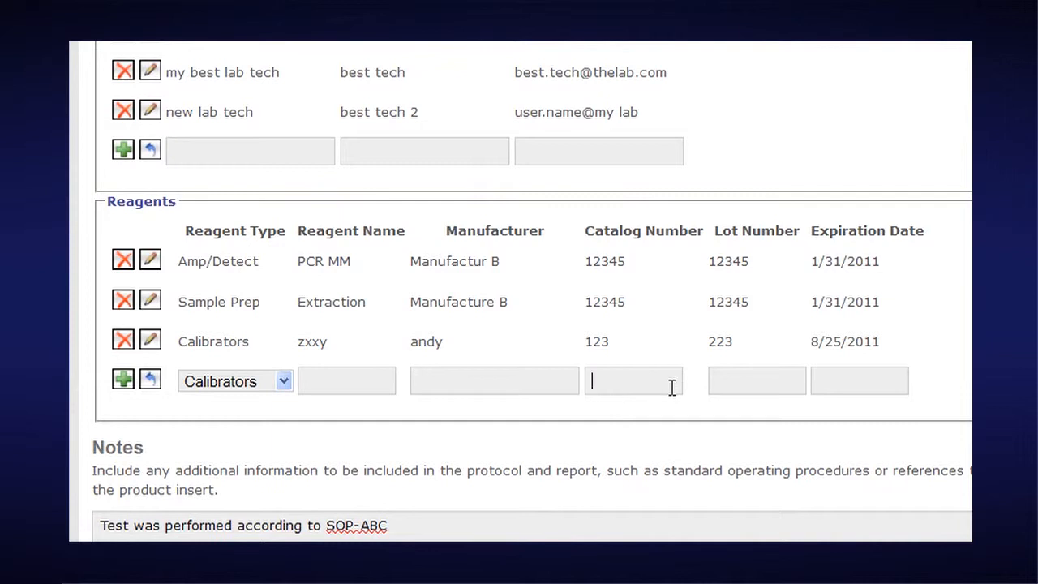
pyautogui.click(762, 380)
pyautogui.click(850, 381)
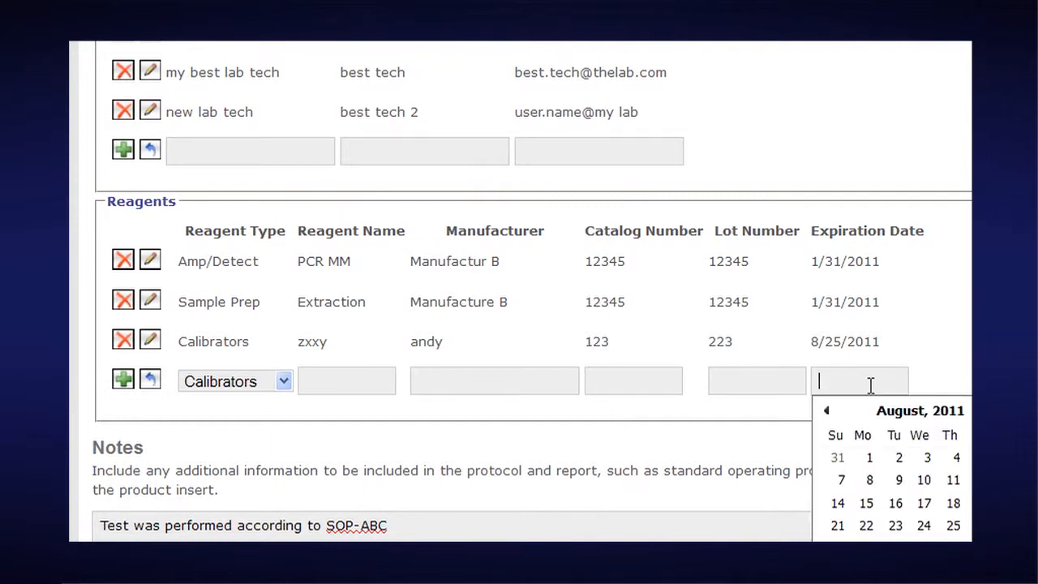
pyautogui.click(850, 338)
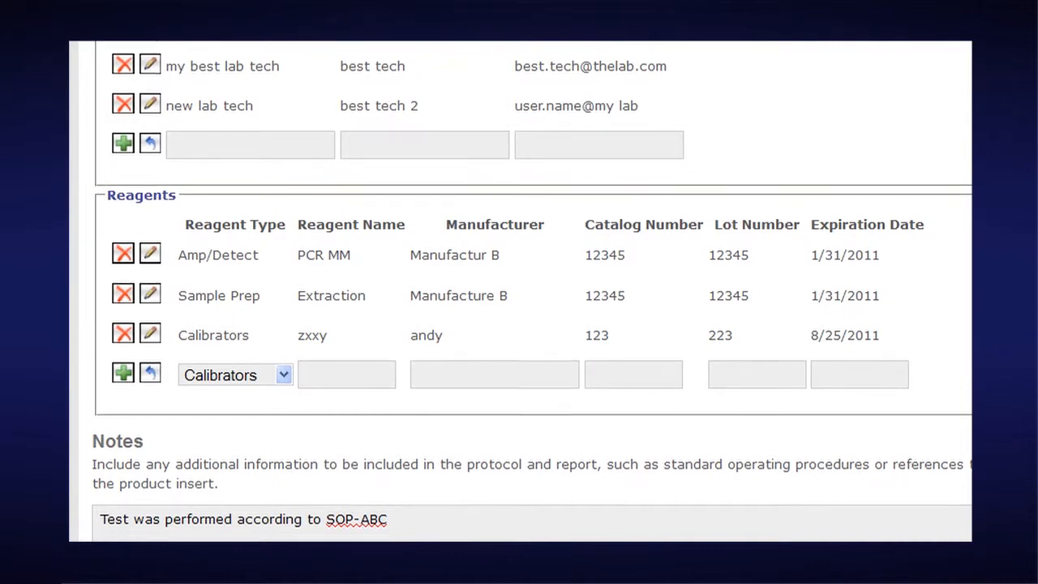
# Step: Append 'Performed according to SOP xyz or performed according to product insert date/#' to the study notes
pyautogui.scroll(-2, 473, 538)
pyautogui.scroll(-2, 472, 462)
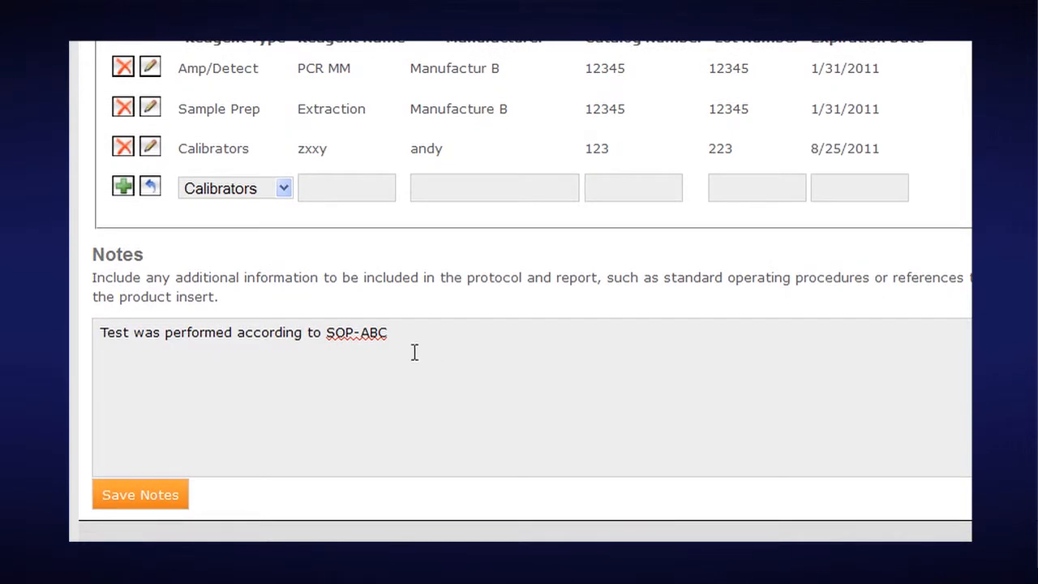
pyautogui.click(416, 332)
pyautogui.write('l Performed')
pyautogui.write('ng to SOP xyz cr performed according ')
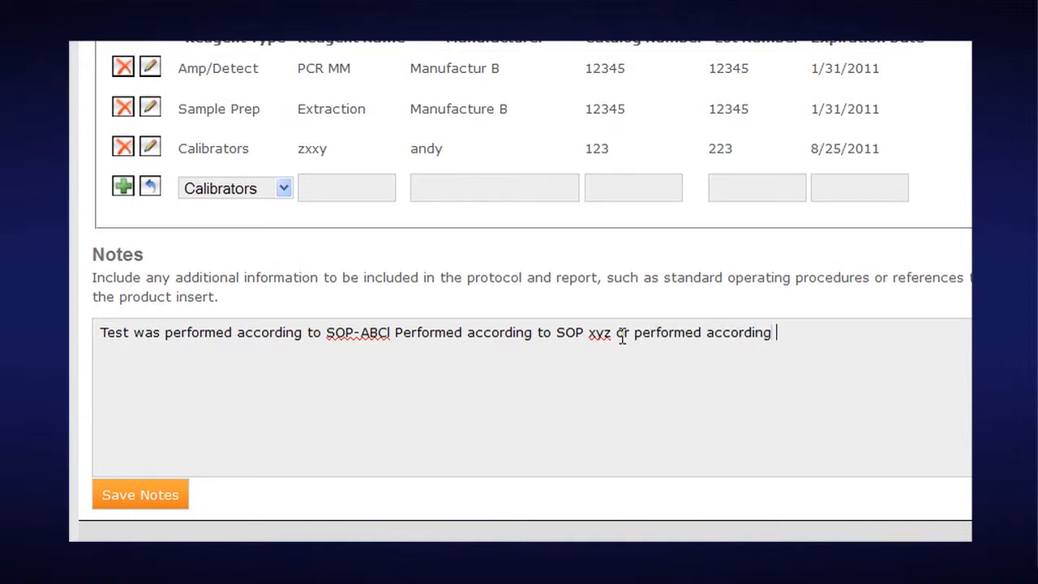
pyautogui.write('to product insert data')
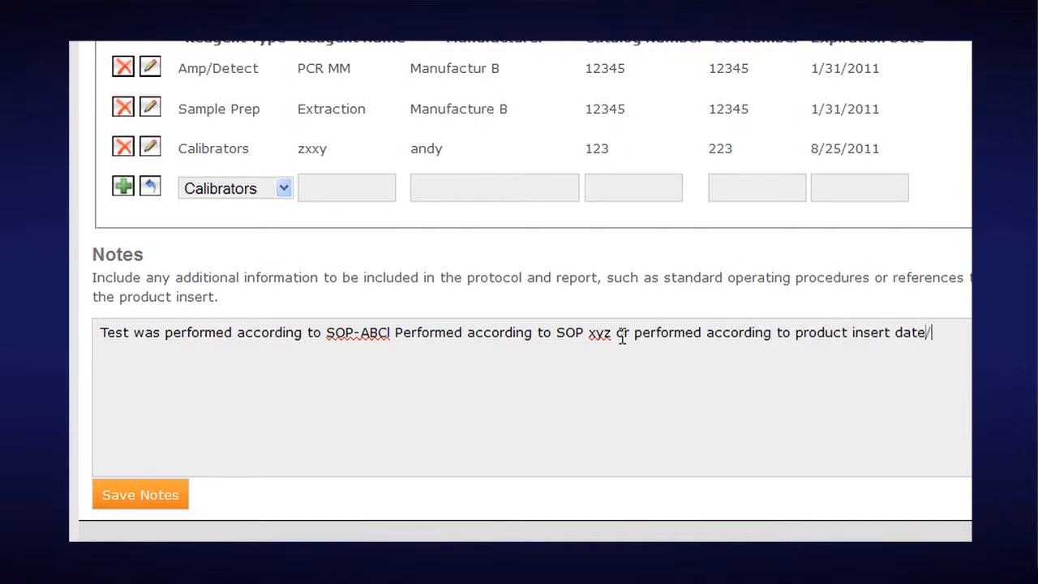
pyautogui.write('/#')
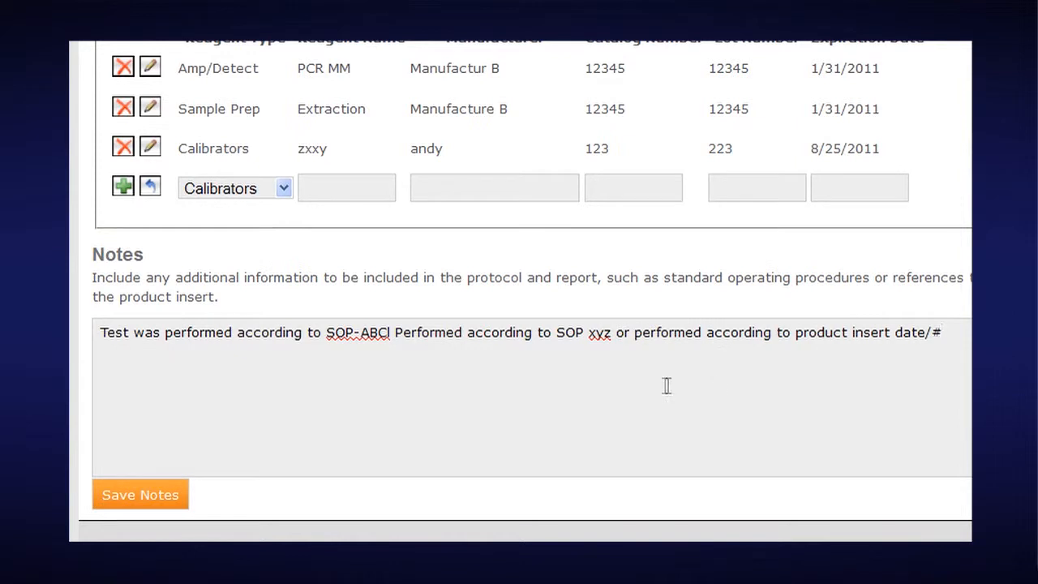